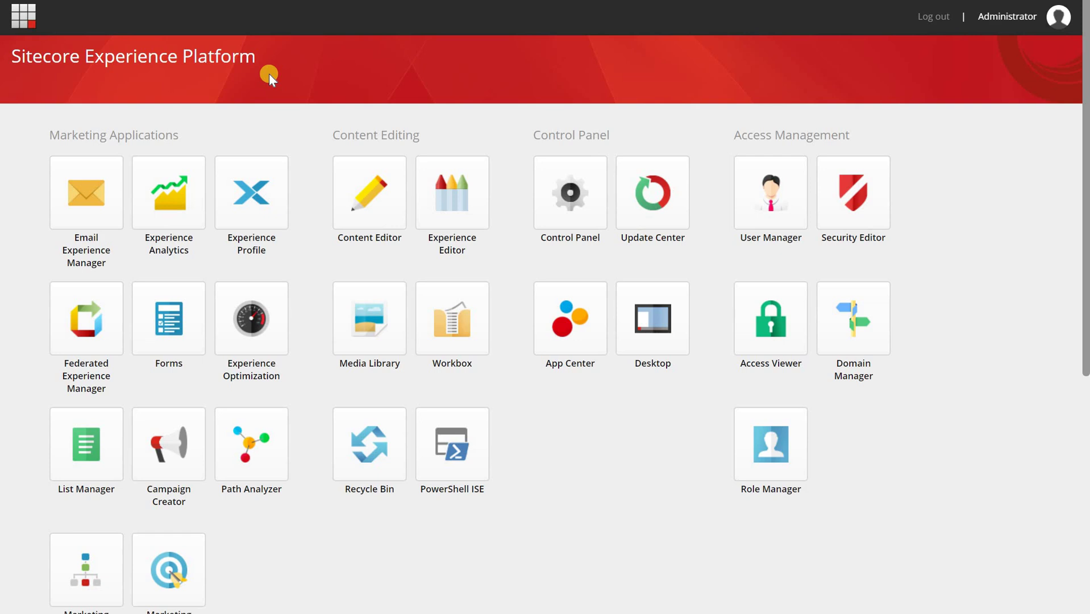
- Open the Content Editor and select Macaw home under Tenant A › Site B › Home
left_click(371, 200)
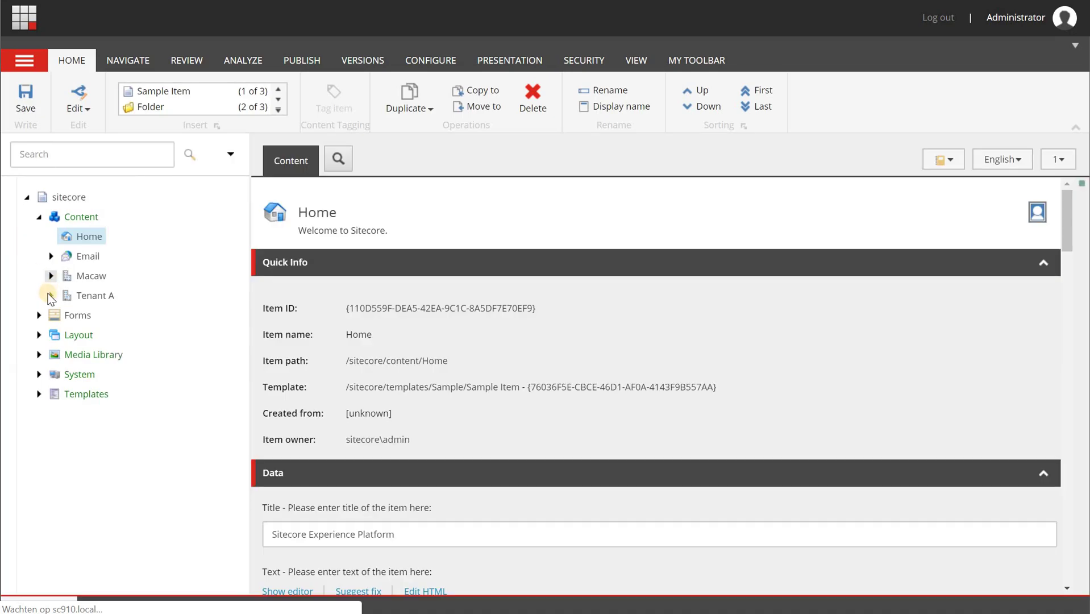
left_click(48, 295)
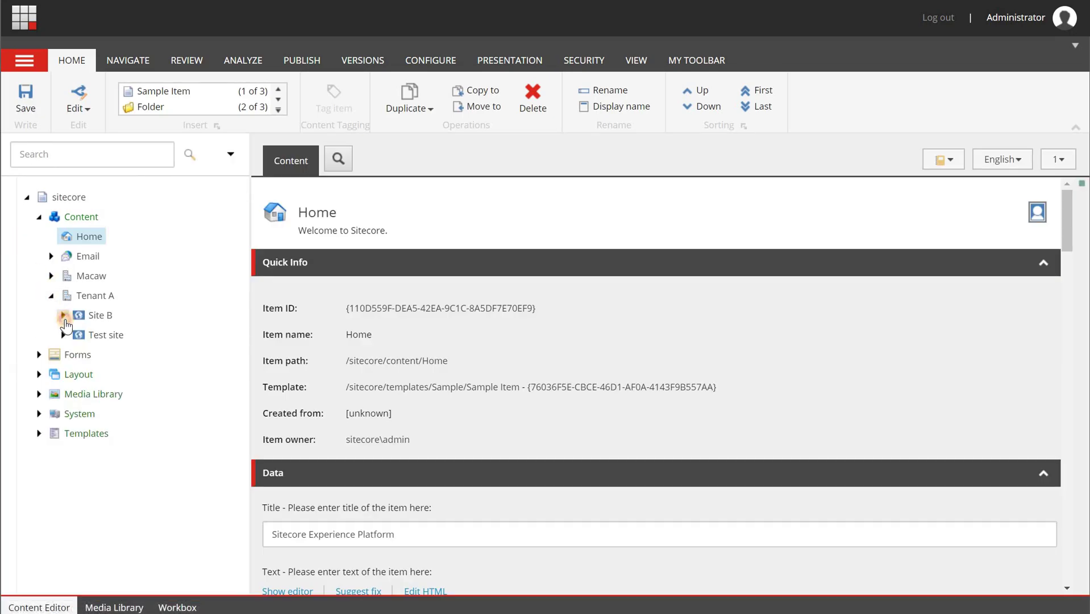
left_click(64, 315)
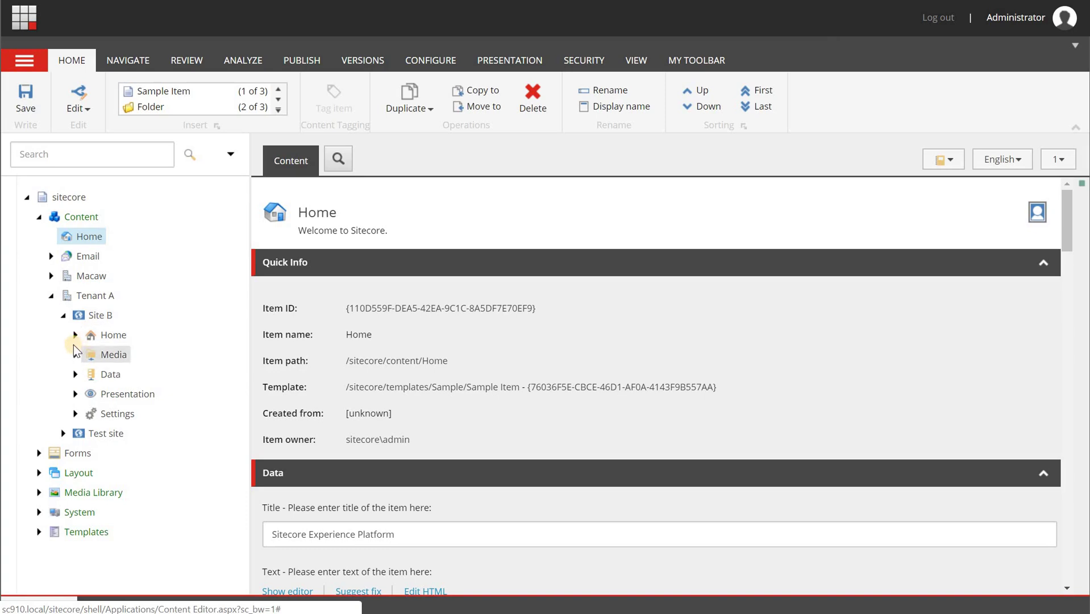
left_click(75, 335)
left_click(143, 376)
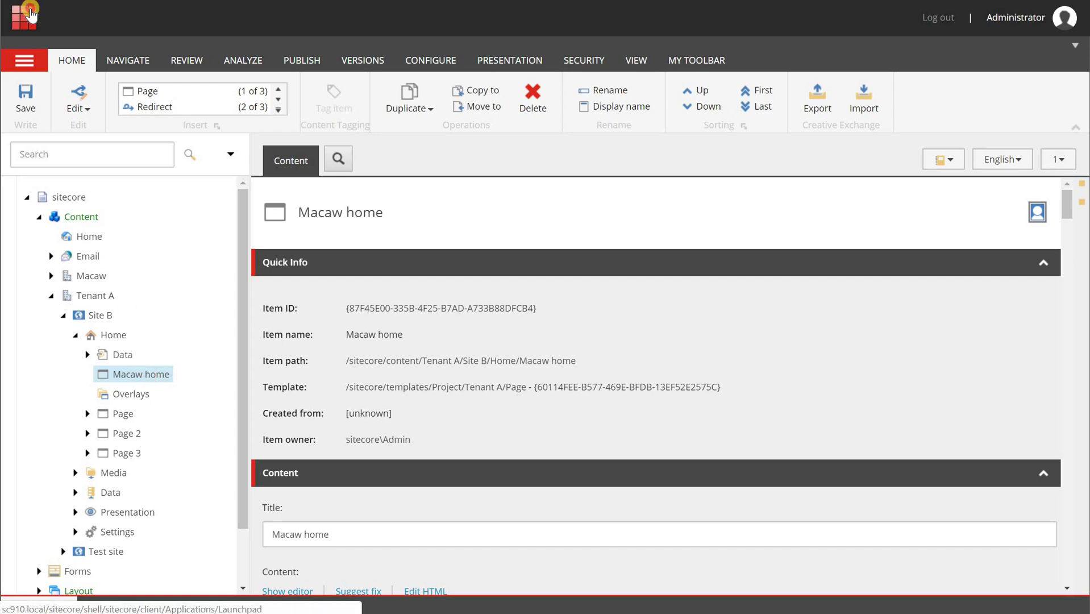
- From the Sitecore Desktop, launch PowerShell Toolbox's Re-create site from sitemap tool
left_click(30, 13)
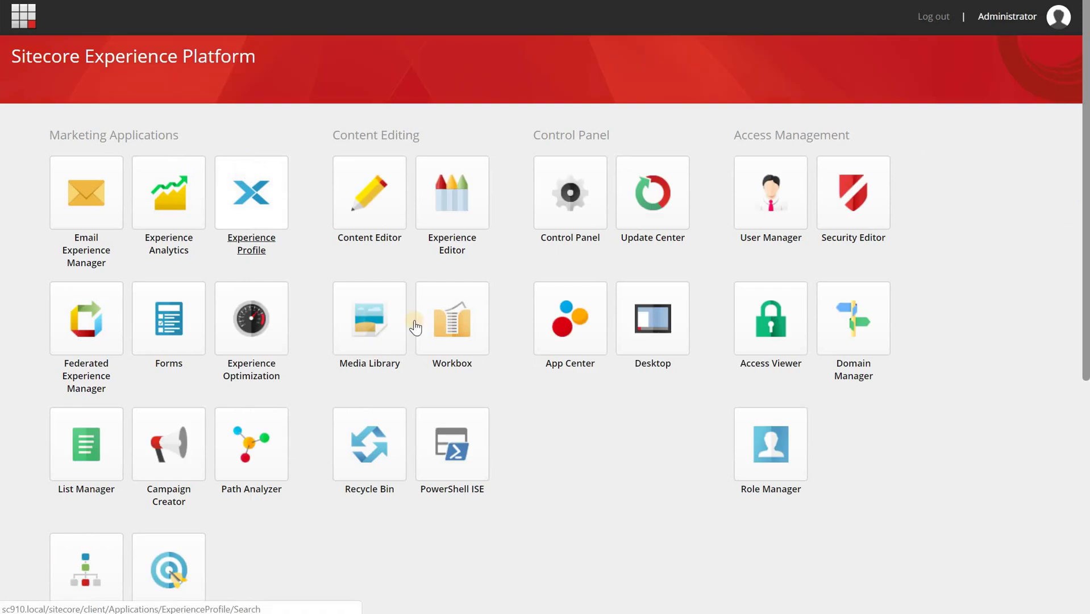
left_click(652, 363)
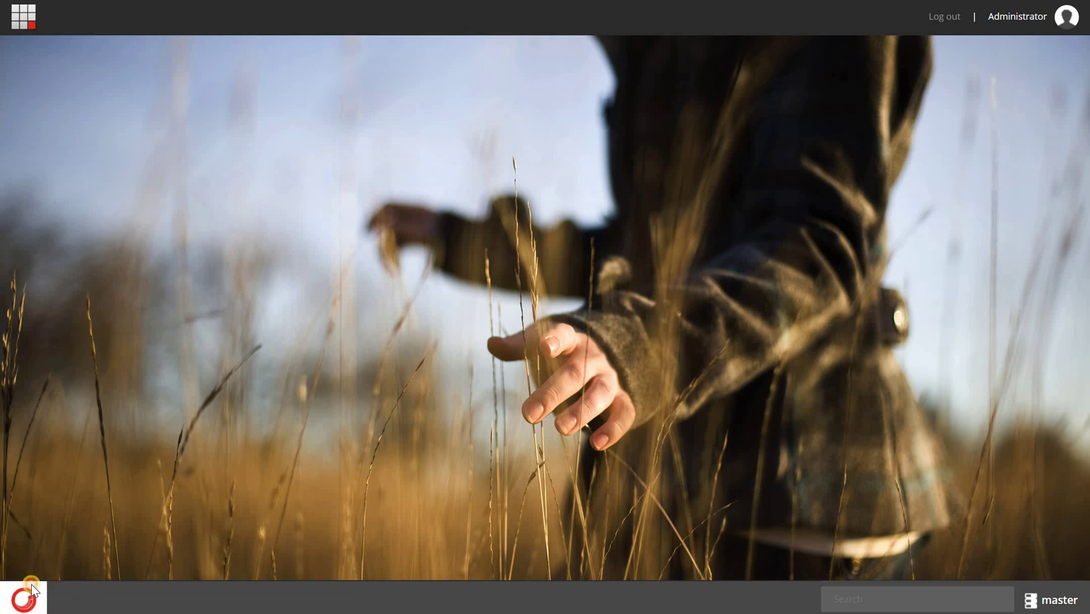
left_click(31, 585)
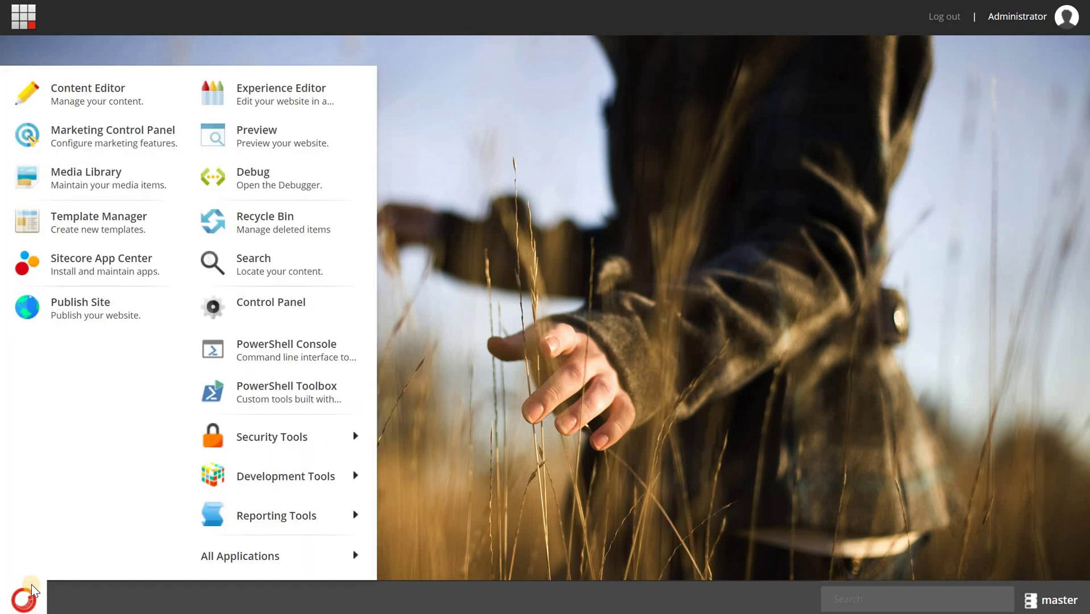
left_click(261, 386)
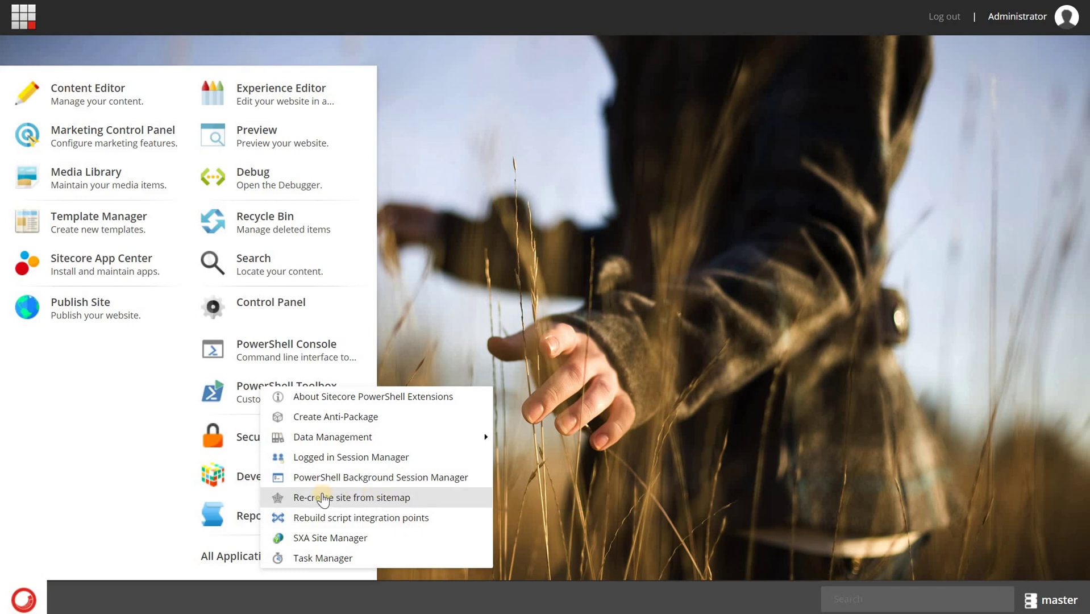
left_click(422, 498)
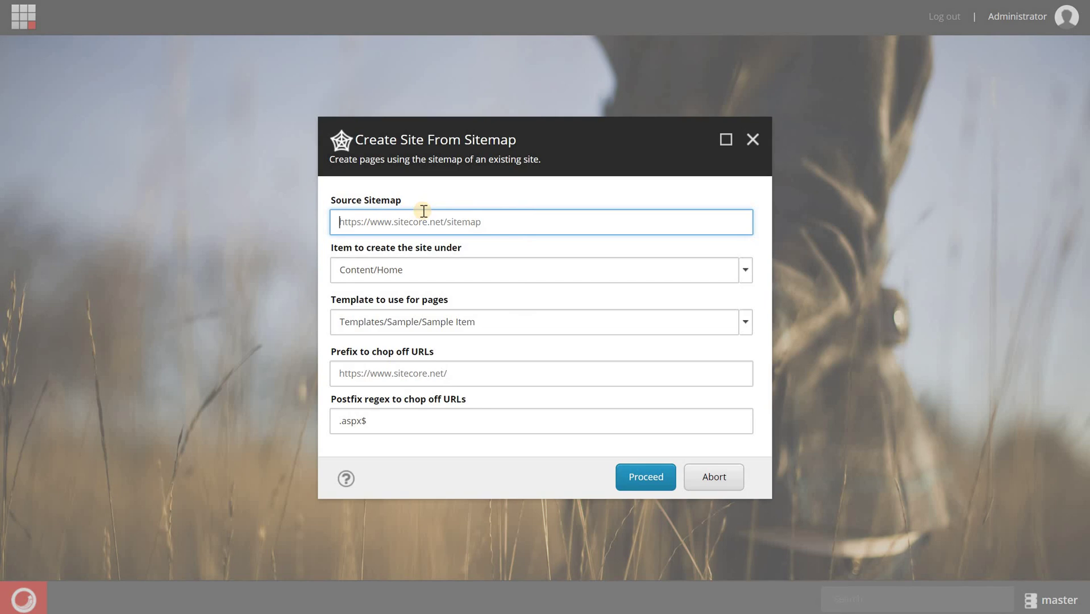
type("h")
type("ttps://www.macaw.nl")
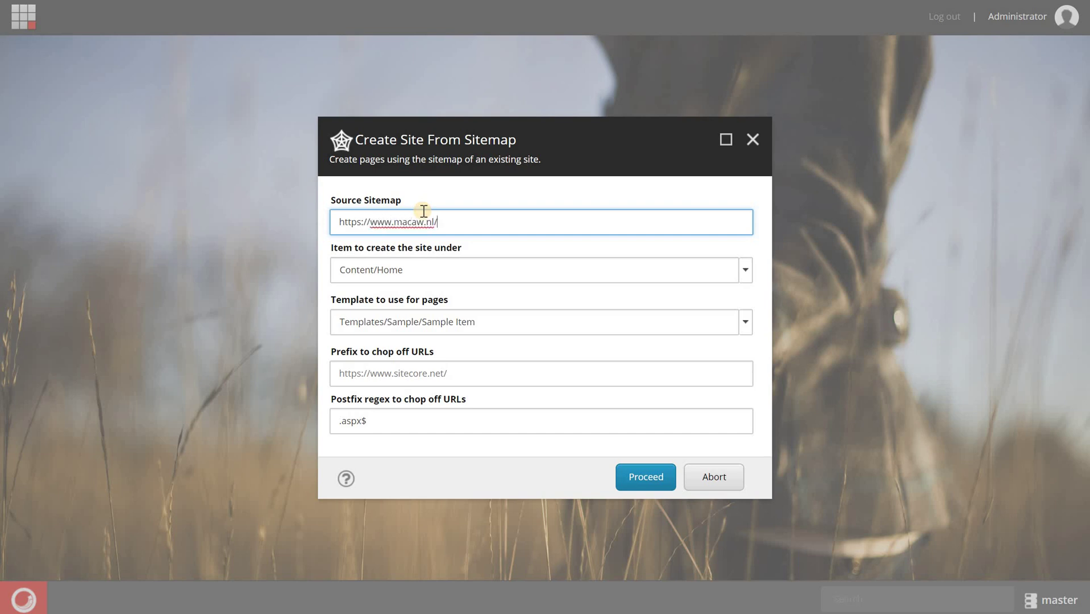
type("/sitemap.xml")
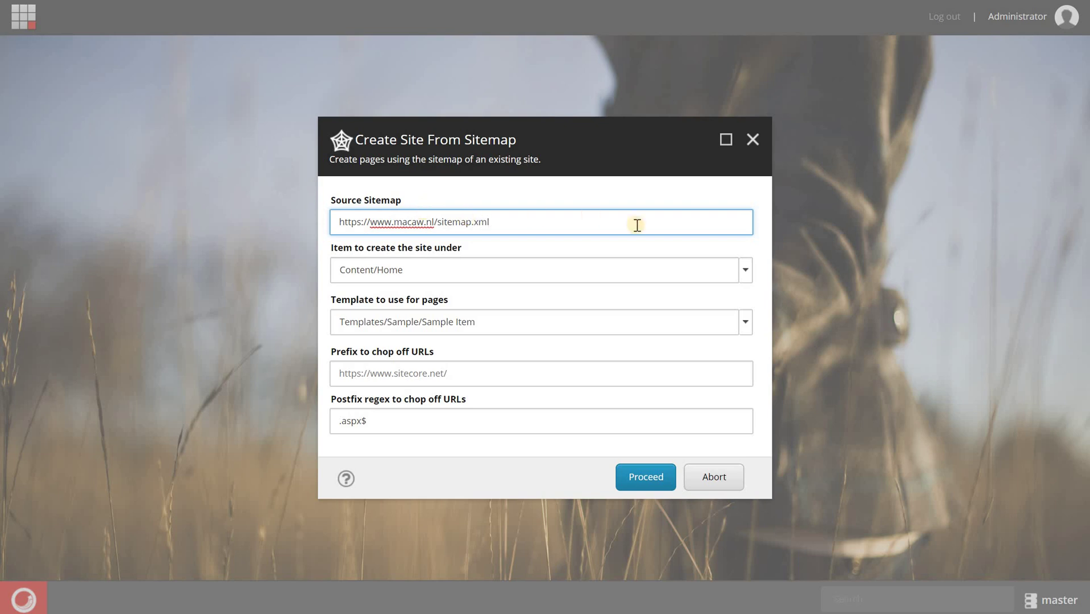
left_click(746, 270)
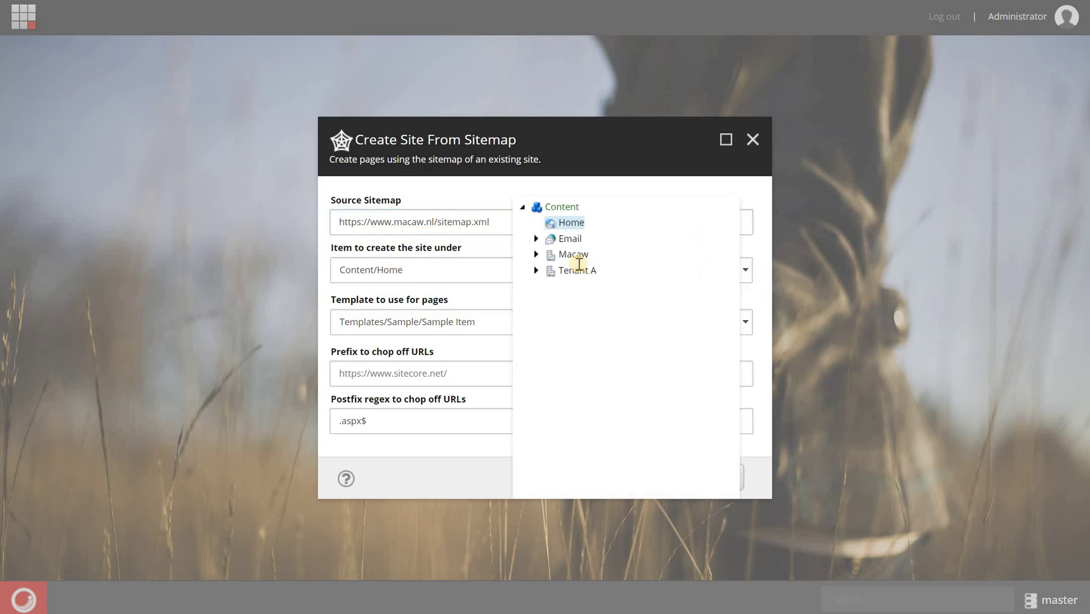
left_click(536, 254)
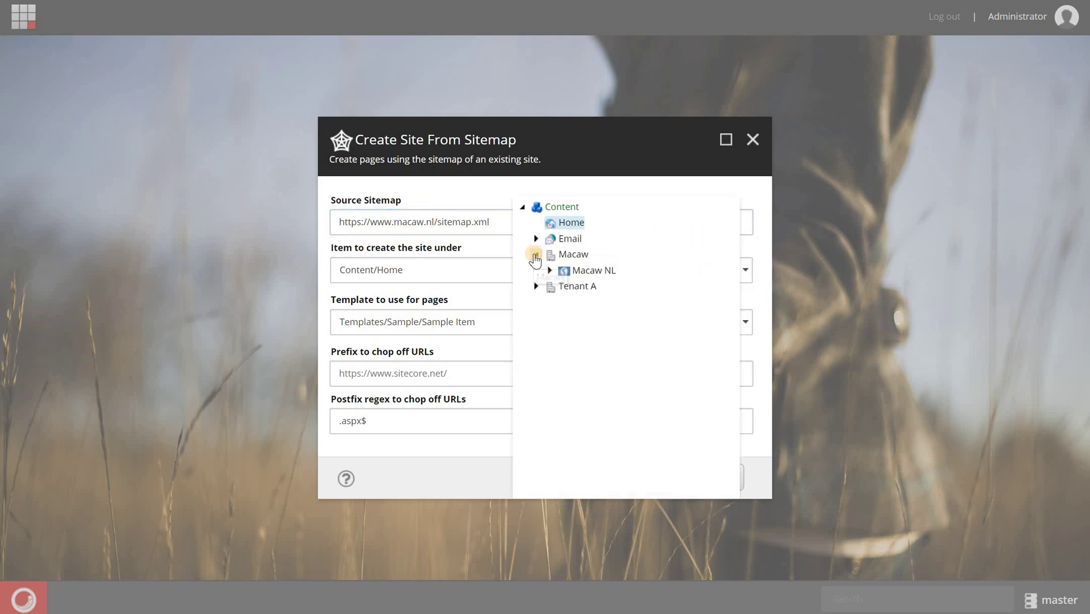
left_click(535, 287)
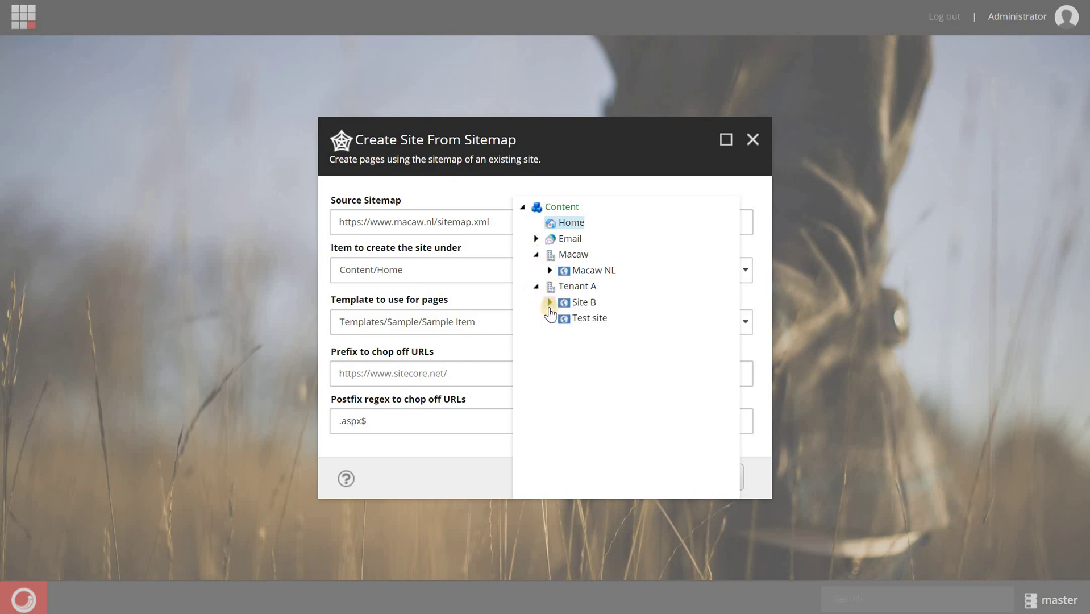
left_click(549, 302)
left_click(563, 318)
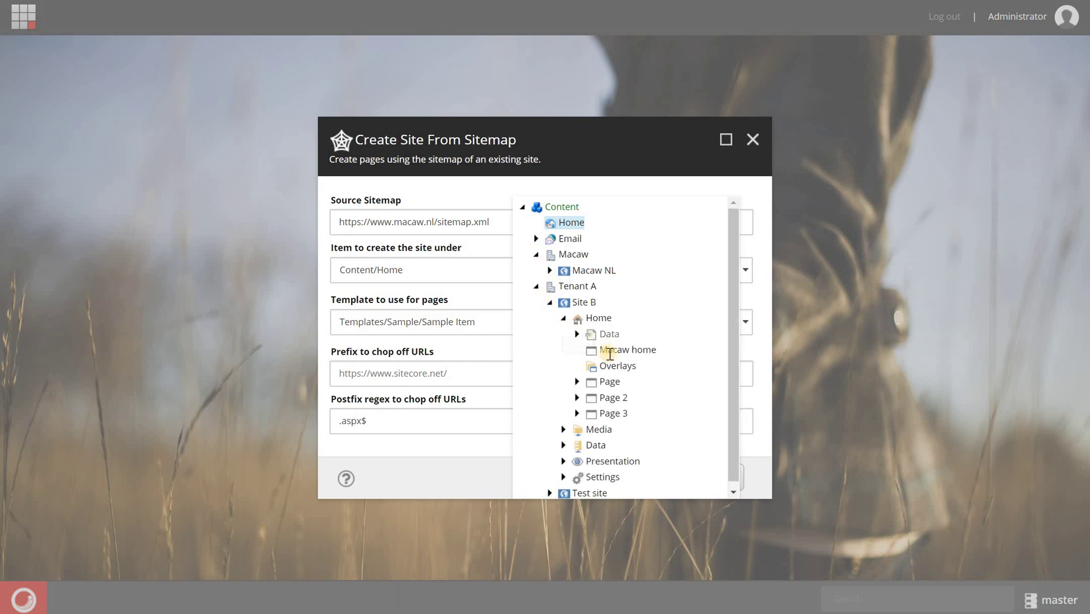
left_click(610, 351)
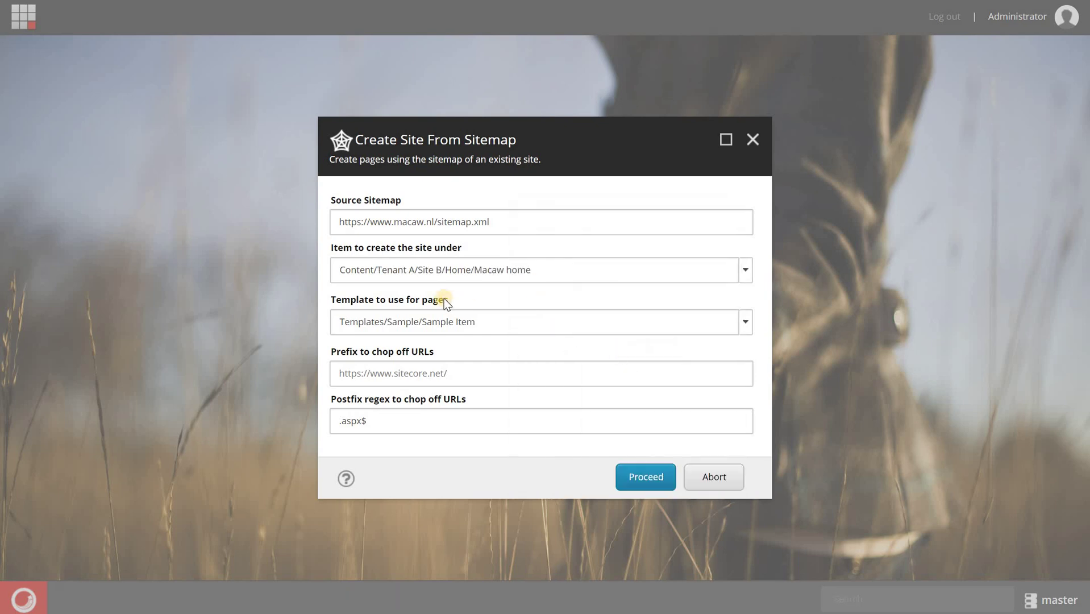
- Choose Templates/Project/Tenant A/Page as the template for the new pages
left_click(745, 322)
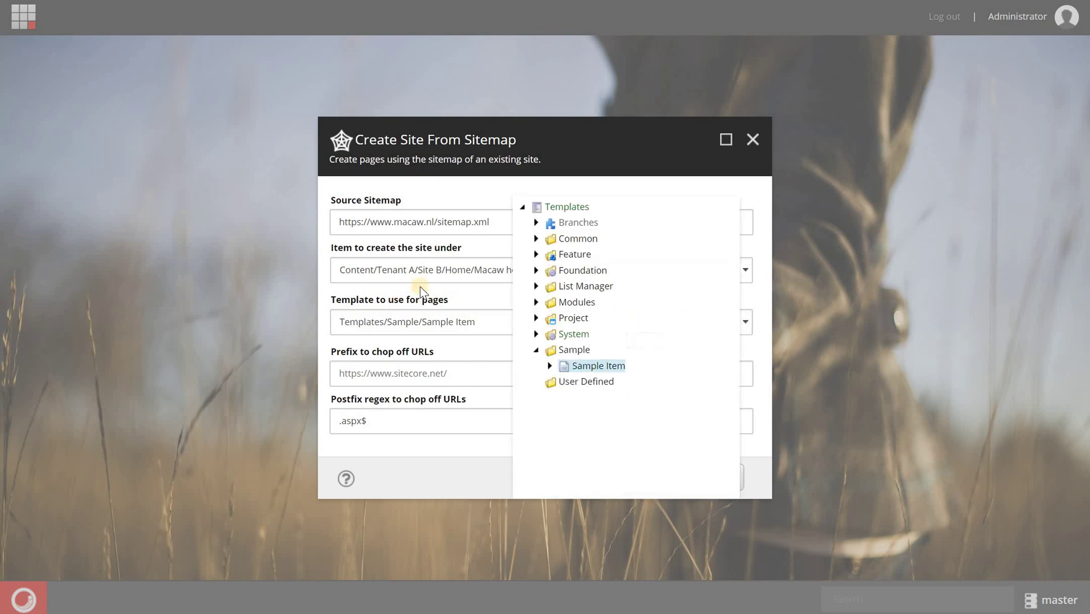
left_click(536, 319)
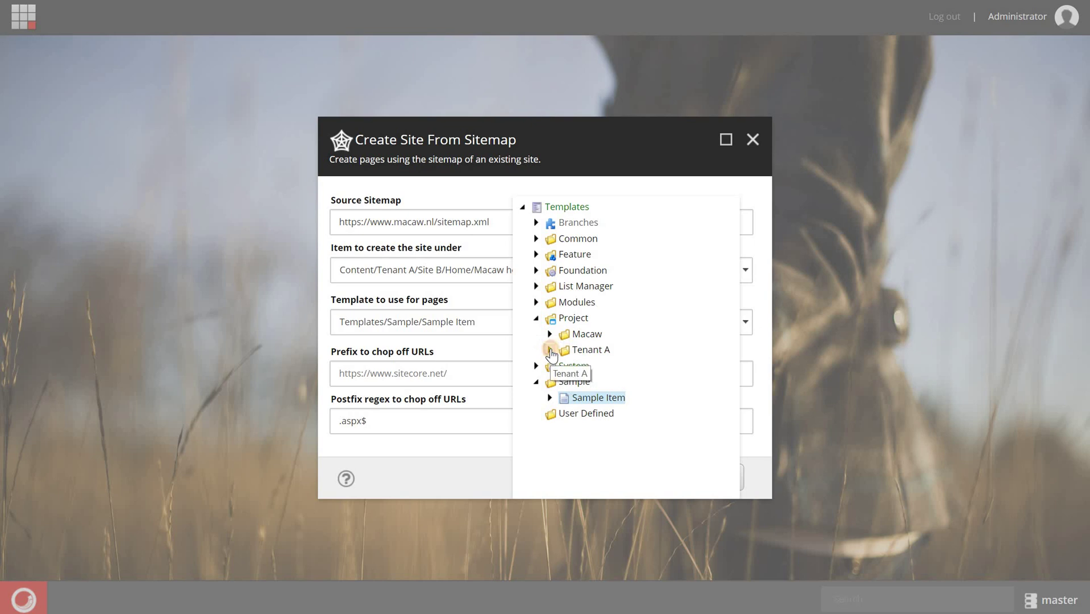
left_click(549, 351)
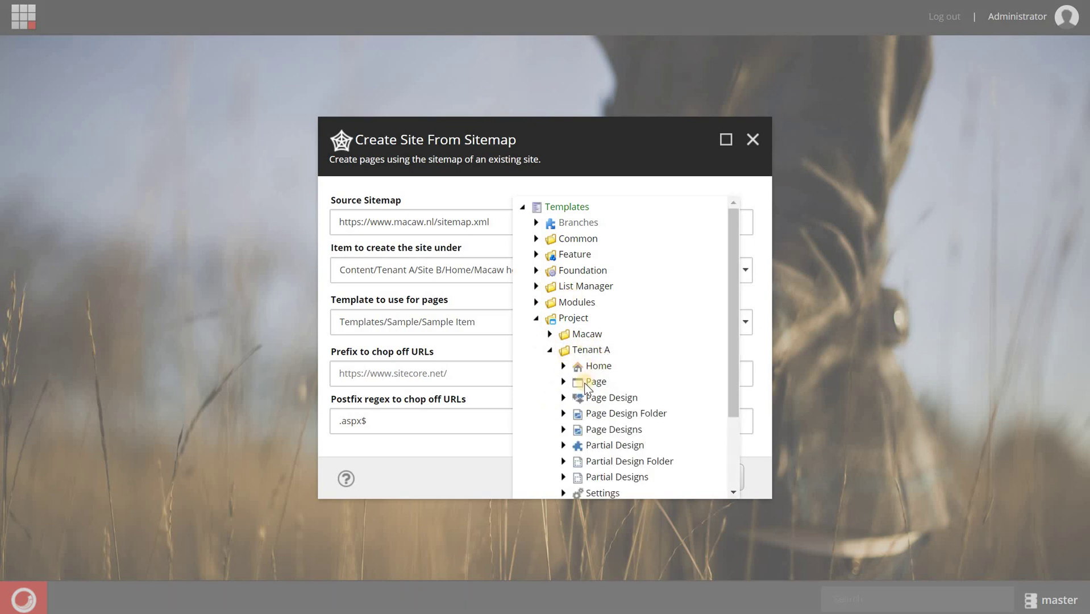
left_click(593, 380)
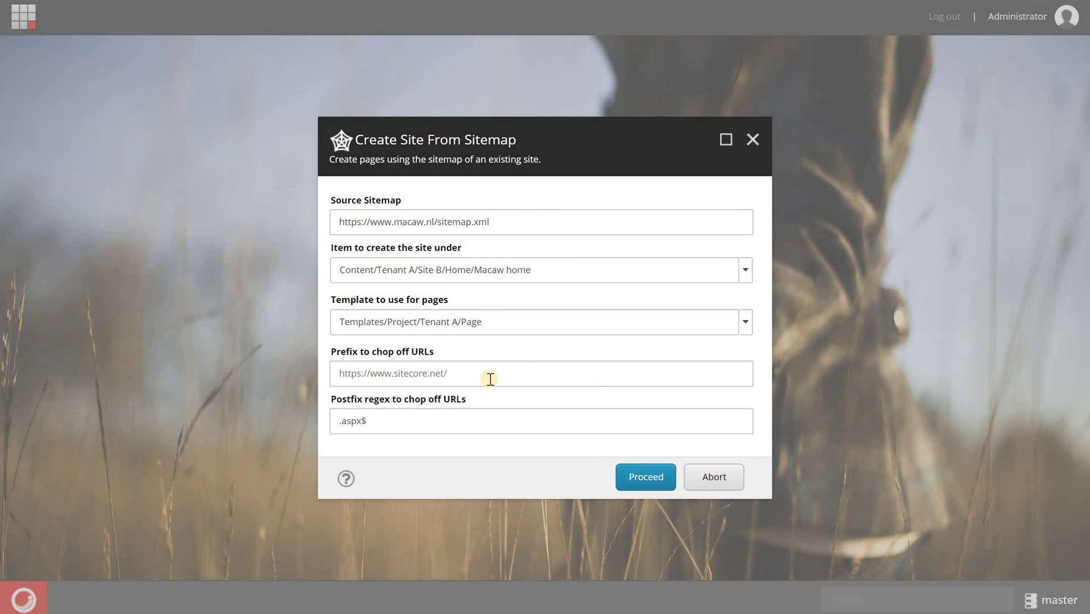
left_click(528, 373)
type("https://w")
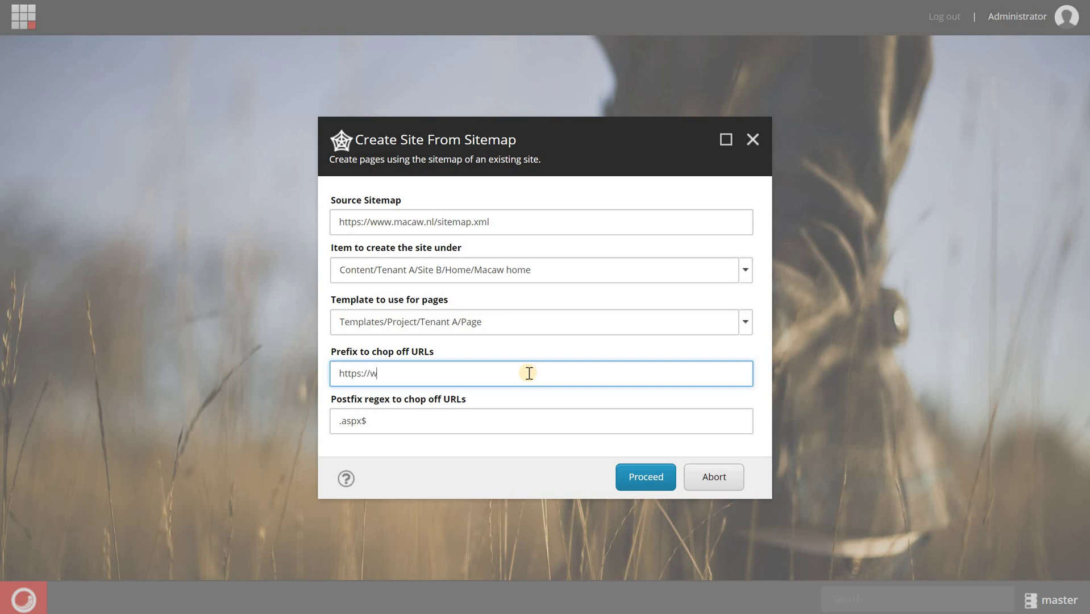
type("ww.macaw.nl")
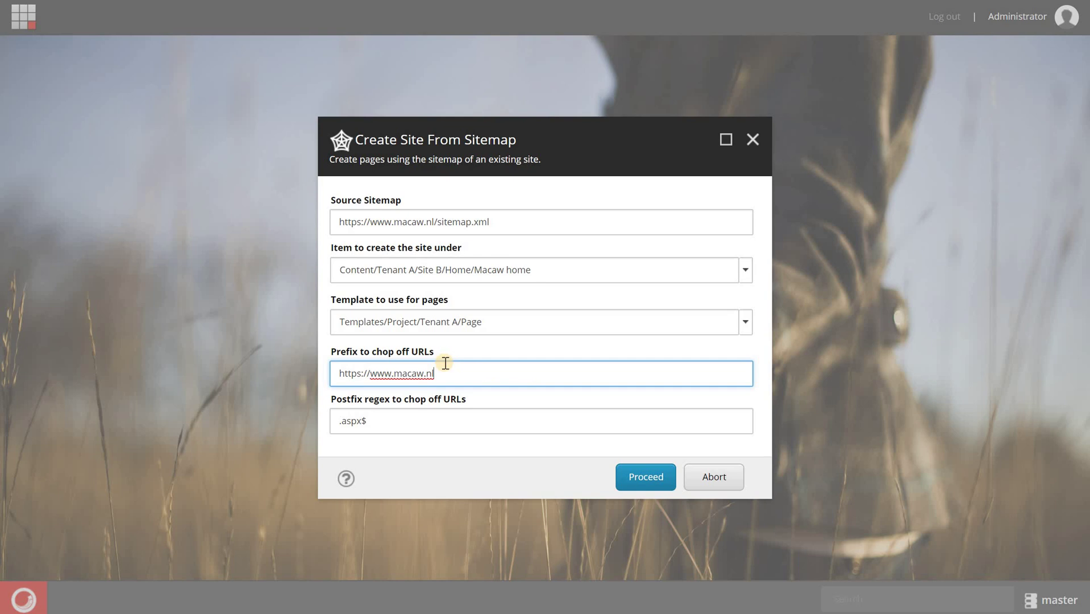
left_click(397, 422)
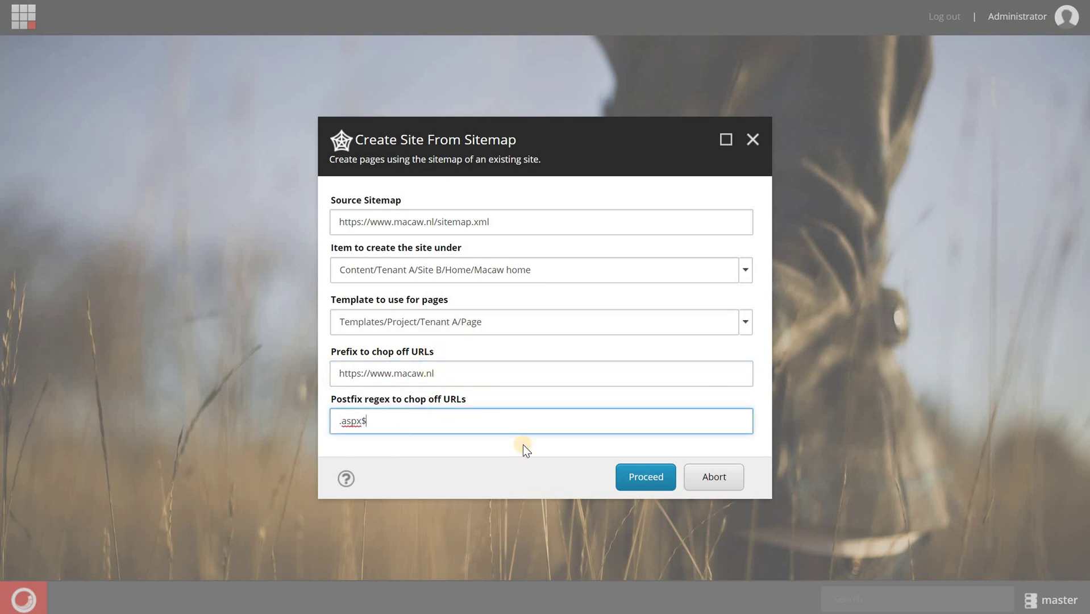
- Run the import to create the macaw.nl pages under Macaw home, then close the execution report
left_click(646, 475)
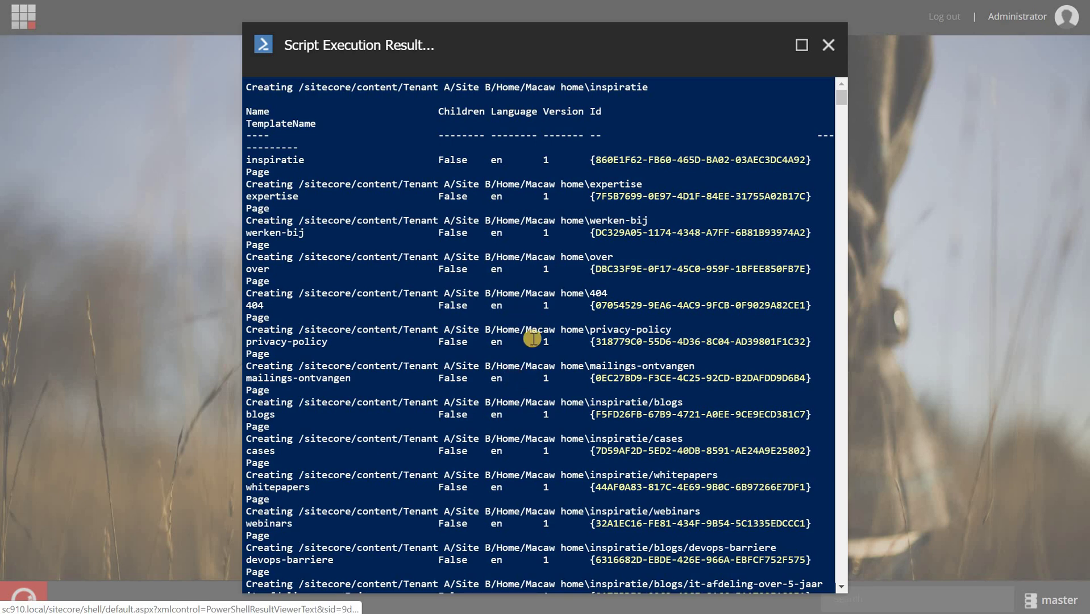
scroll(532, 339, "down", 20)
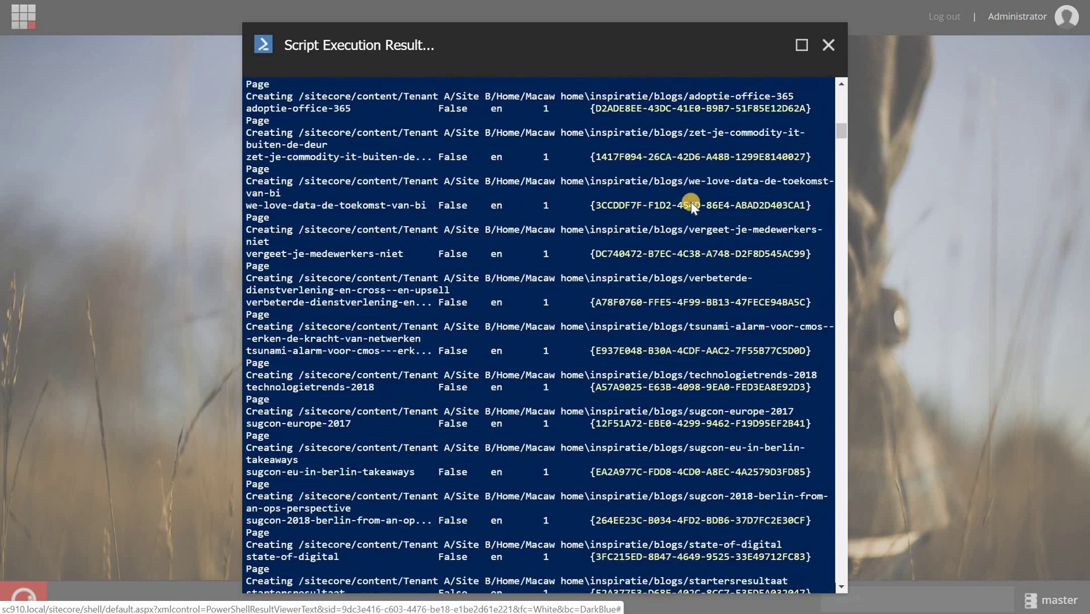
scroll(692, 208, "down", 1)
left_click(825, 51)
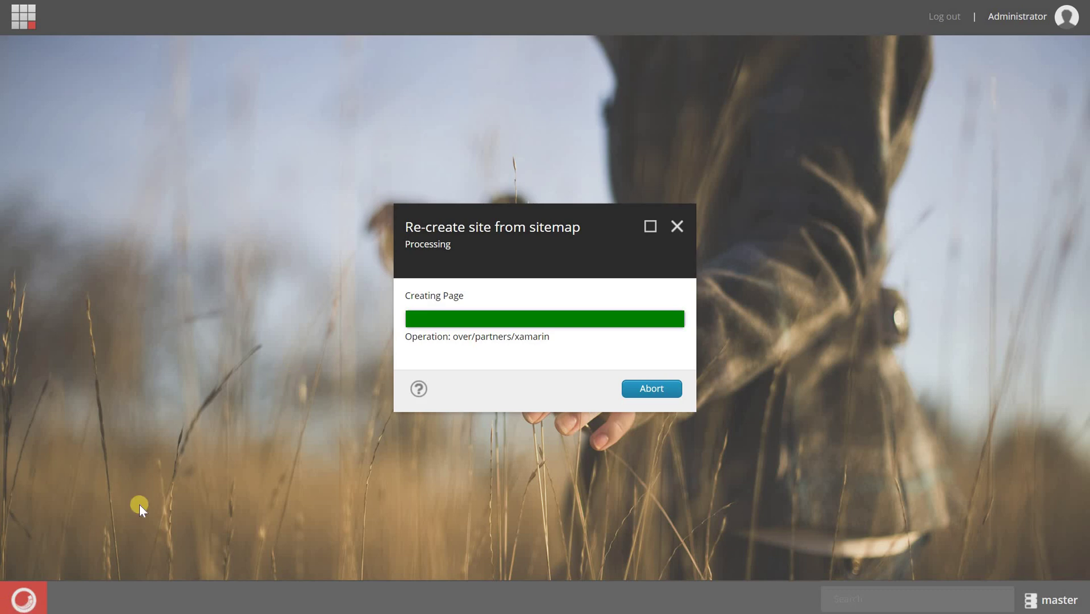
- Reopen the Content Editor and expand Macaw home to show pages like expertise and inspiratie
left_click(23, 596)
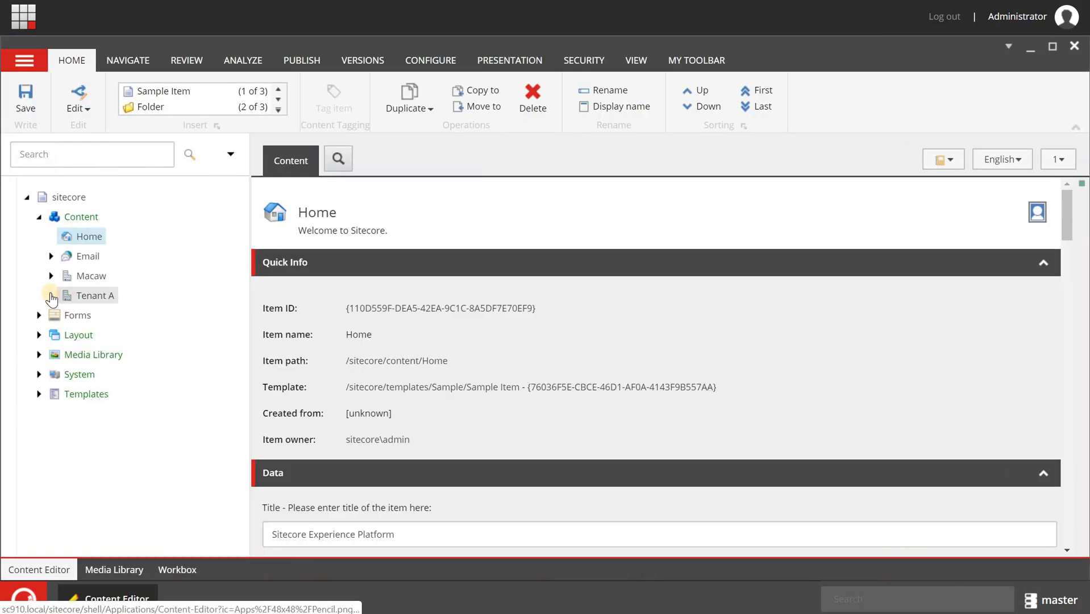
left_click(51, 296)
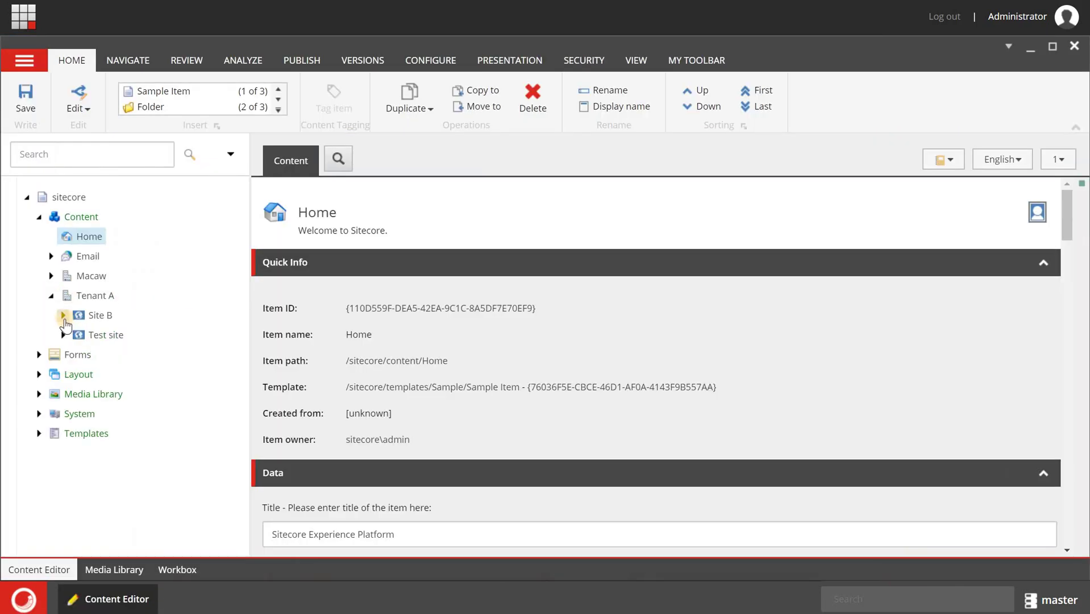
left_click(63, 315)
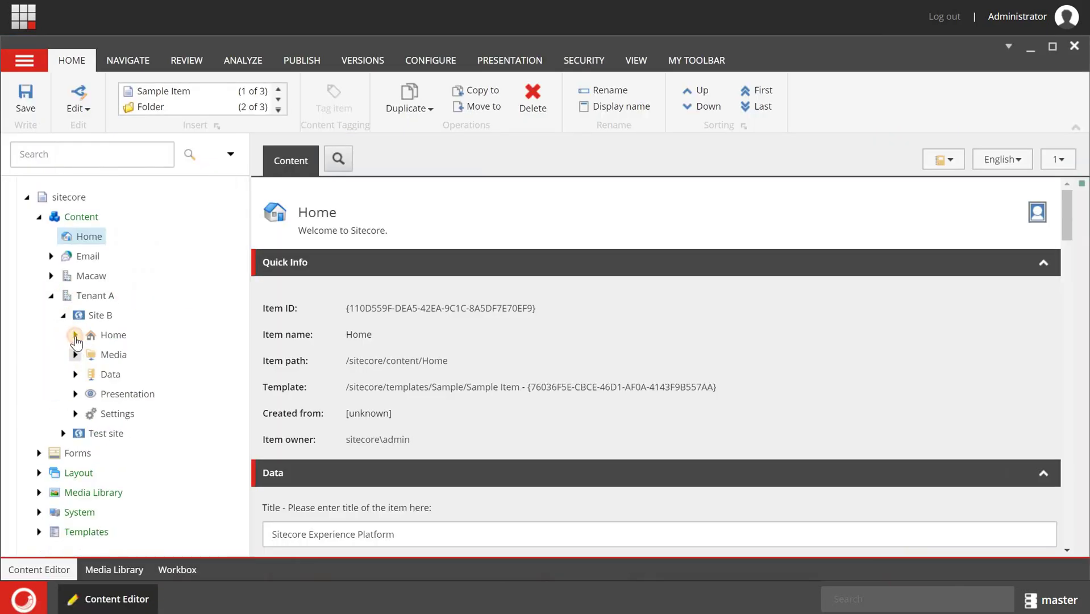
left_click(75, 334)
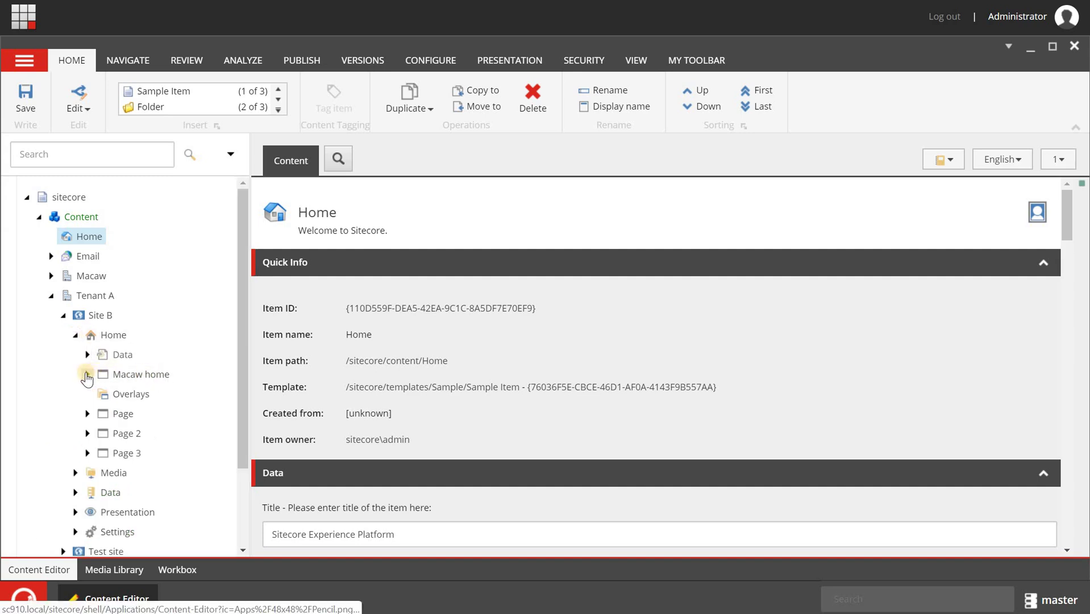
left_click(88, 374)
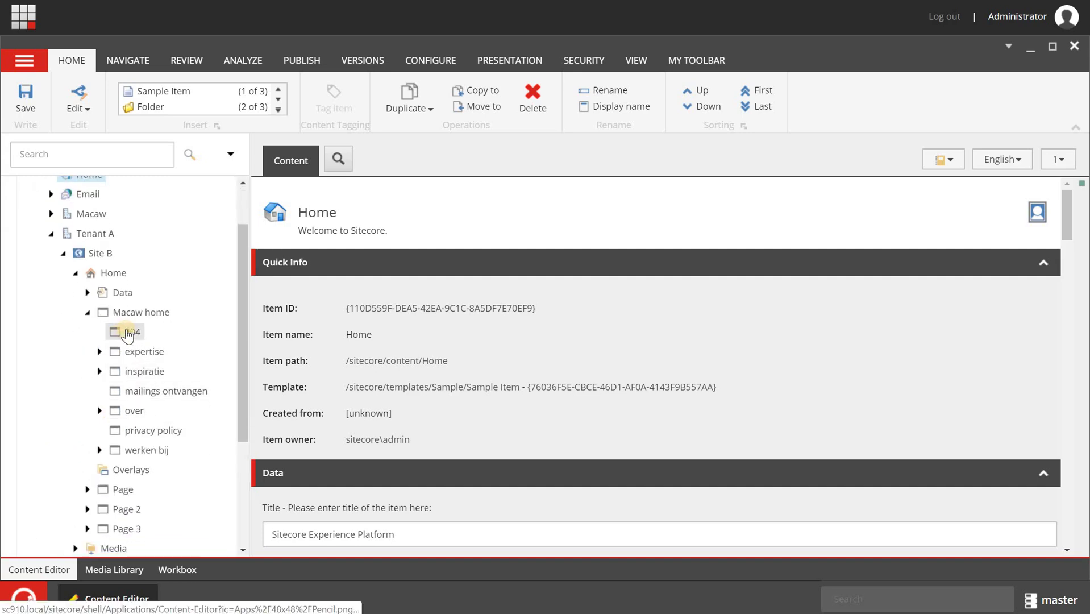
left_click(100, 351)
left_click(110, 373)
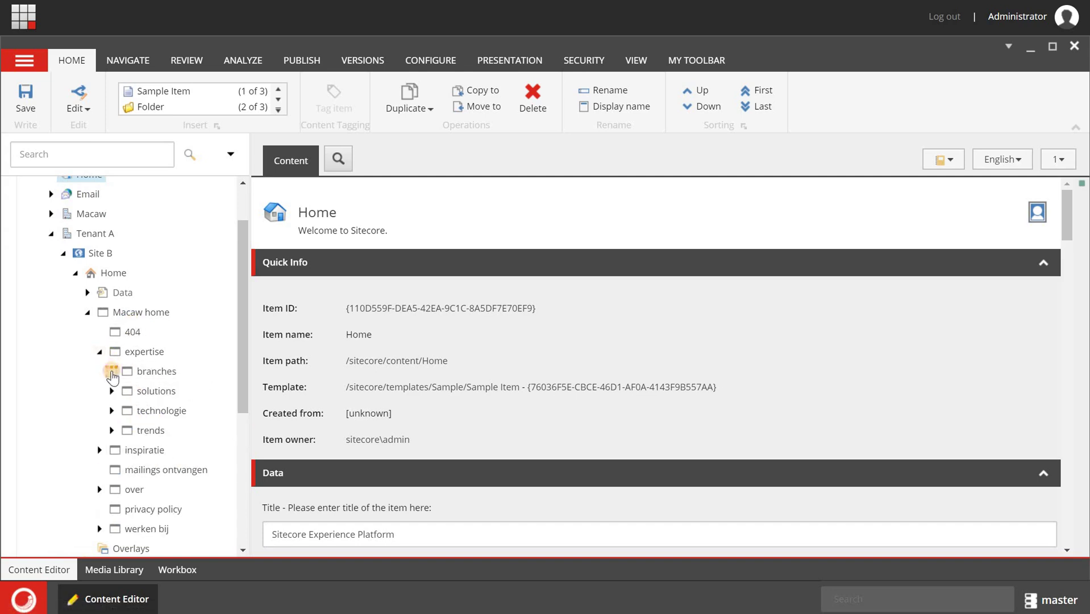
scroll(142, 421, "down", 3)
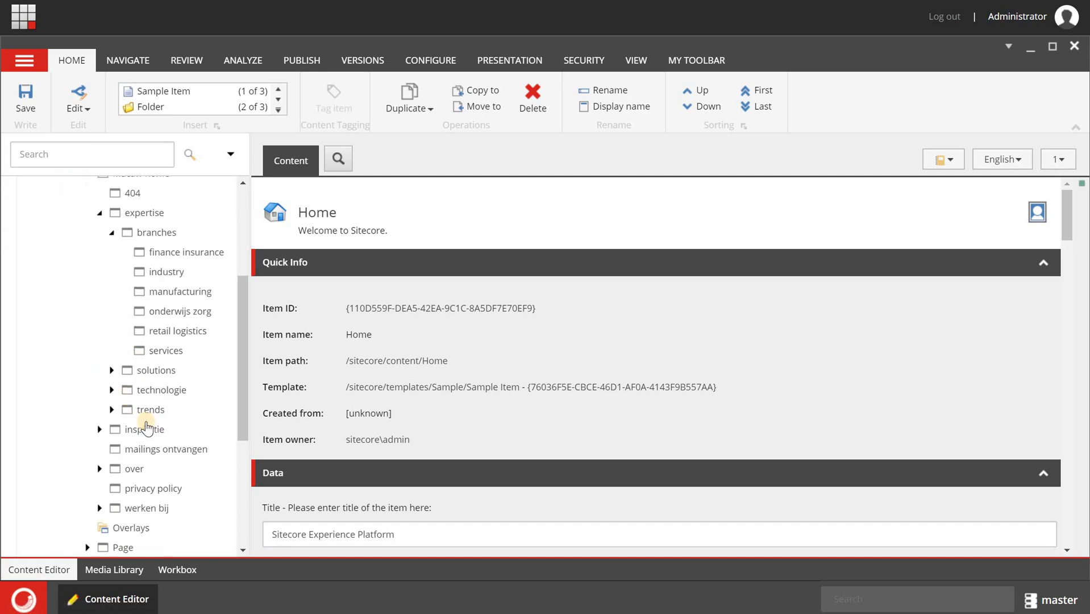
left_click(113, 391)
scroll(98, 392, "down", 2)
left_click(98, 381)
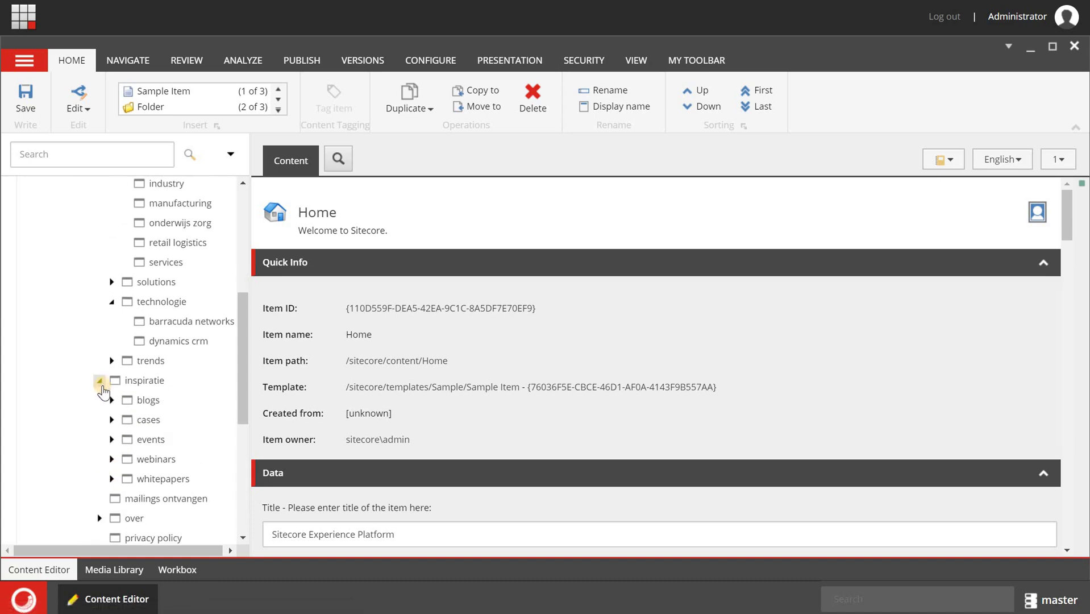
left_click(112, 398)
scroll(114, 407, "down", 10)
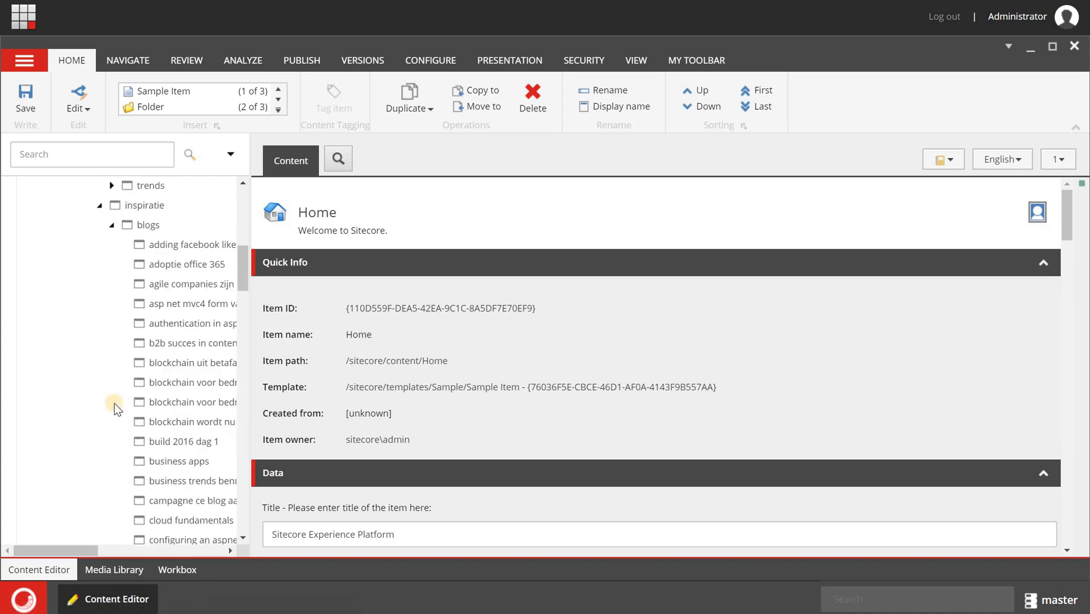
scroll(116, 375, "up", 2)
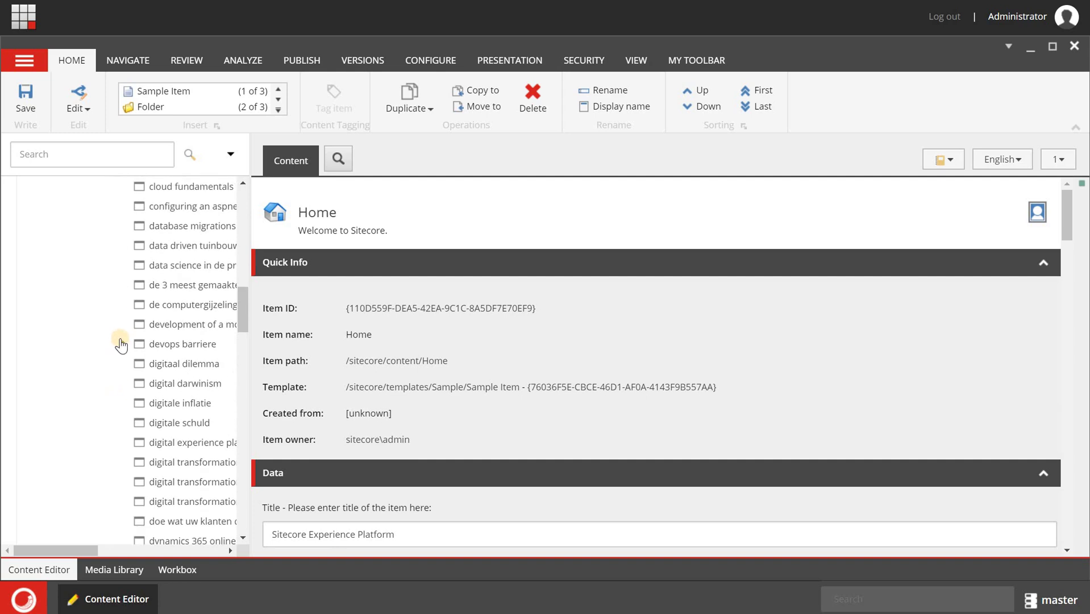
left_click(120, 341)
scroll(120, 343, "down", 10)
scroll(121, 342, "down", 10)
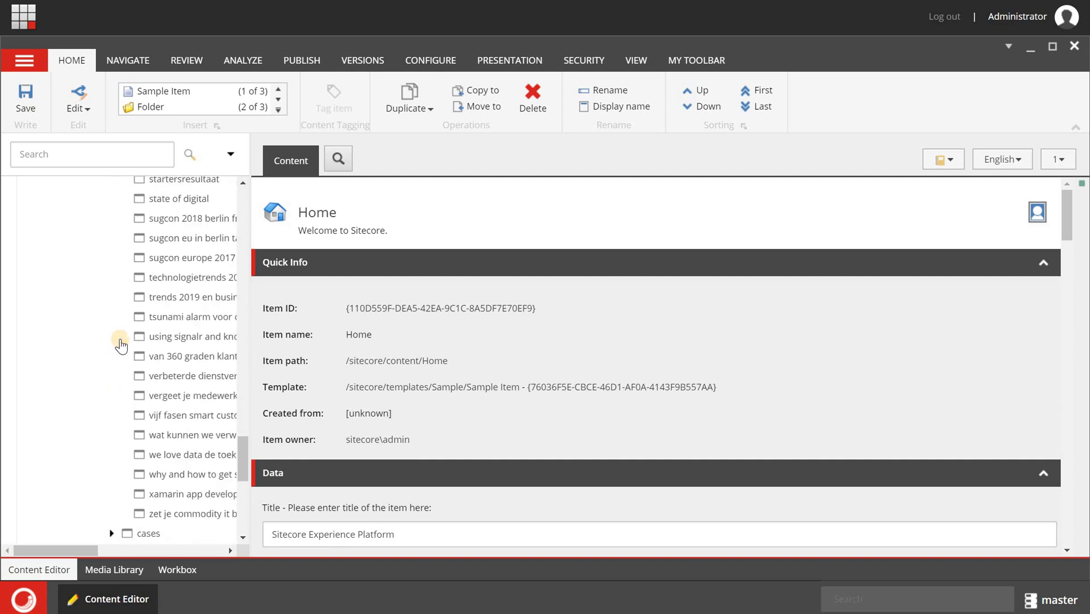
scroll(124, 333, "up", 1)
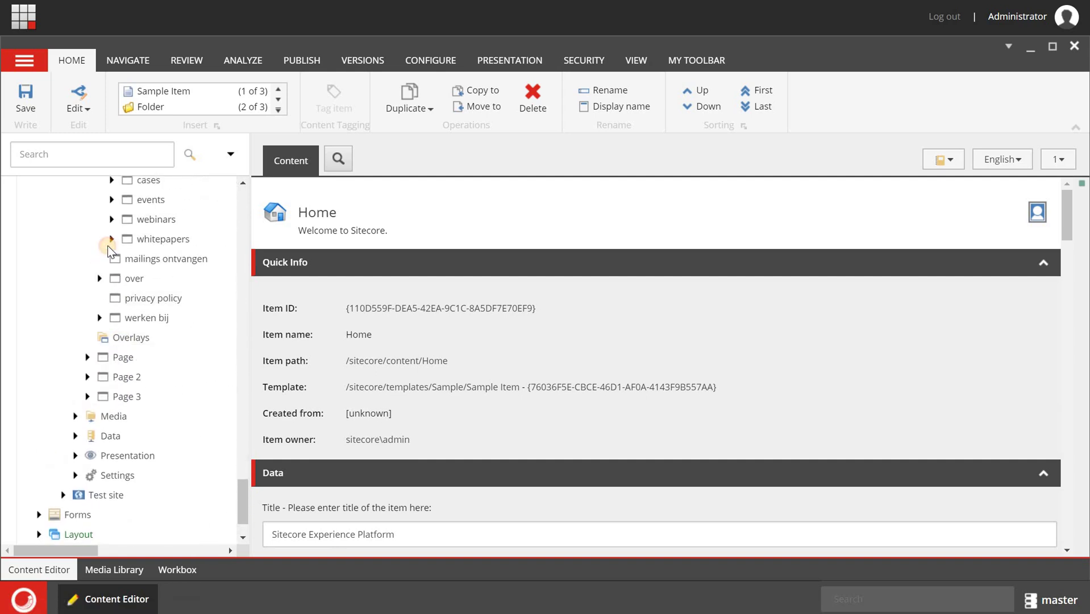
left_click(111, 241)
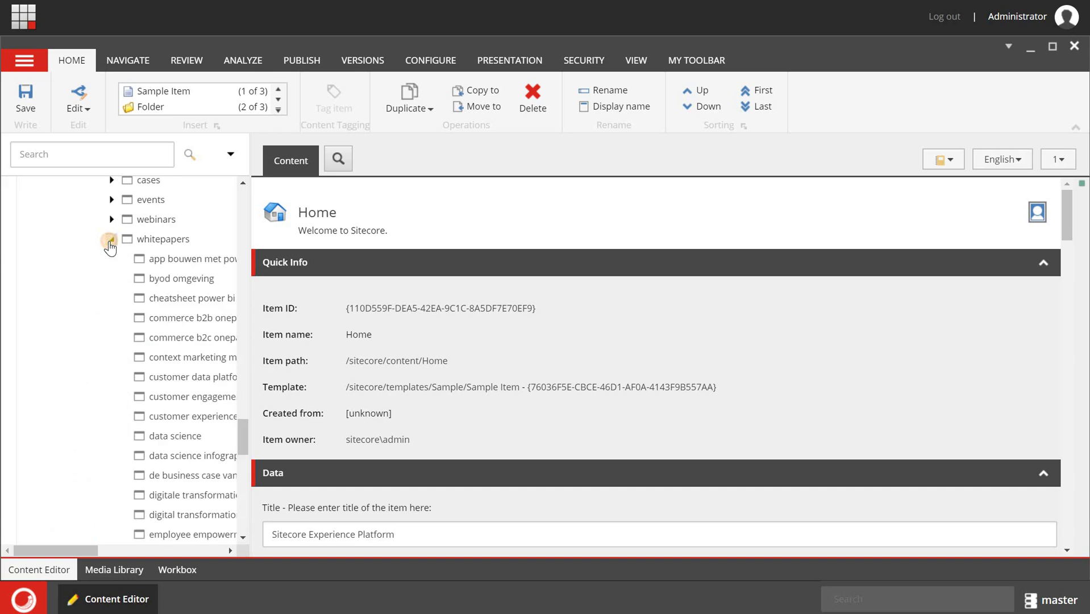
left_click(111, 241)
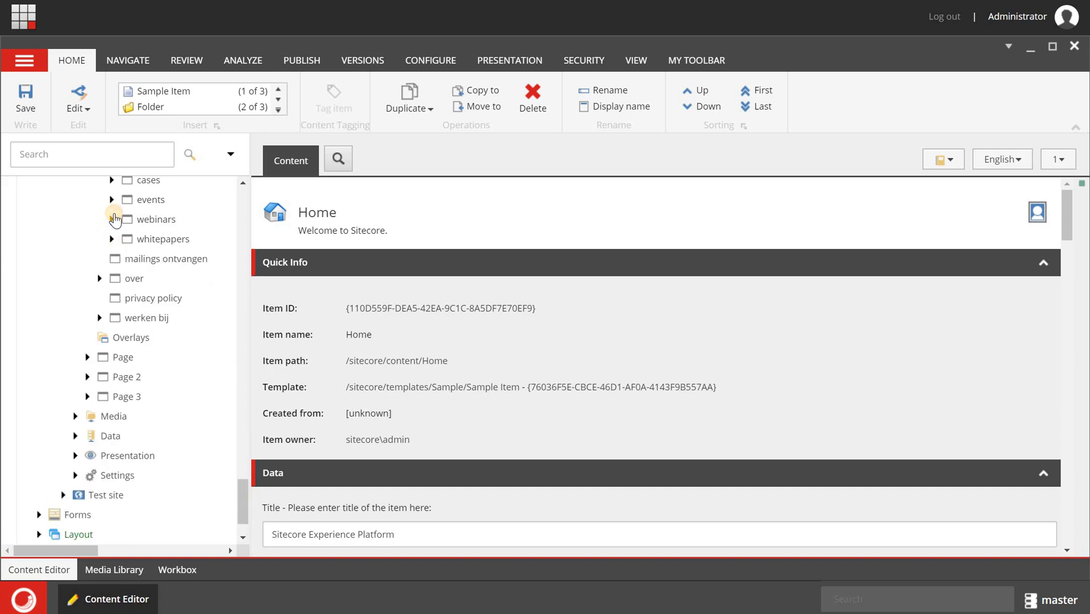
scroll(114, 219, "up", 15)
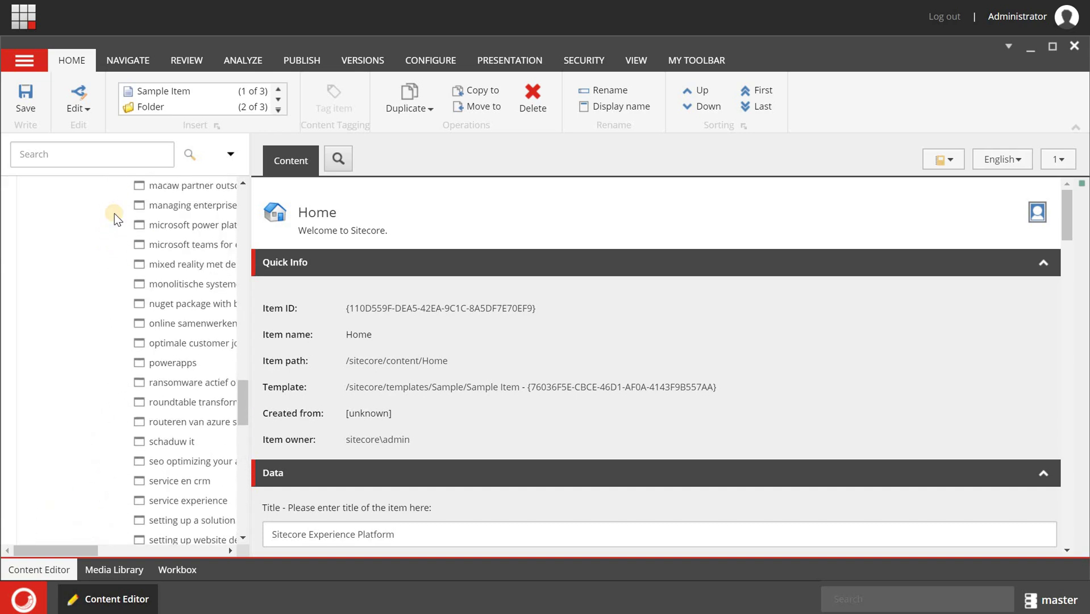
scroll(114, 213, "up", 15)
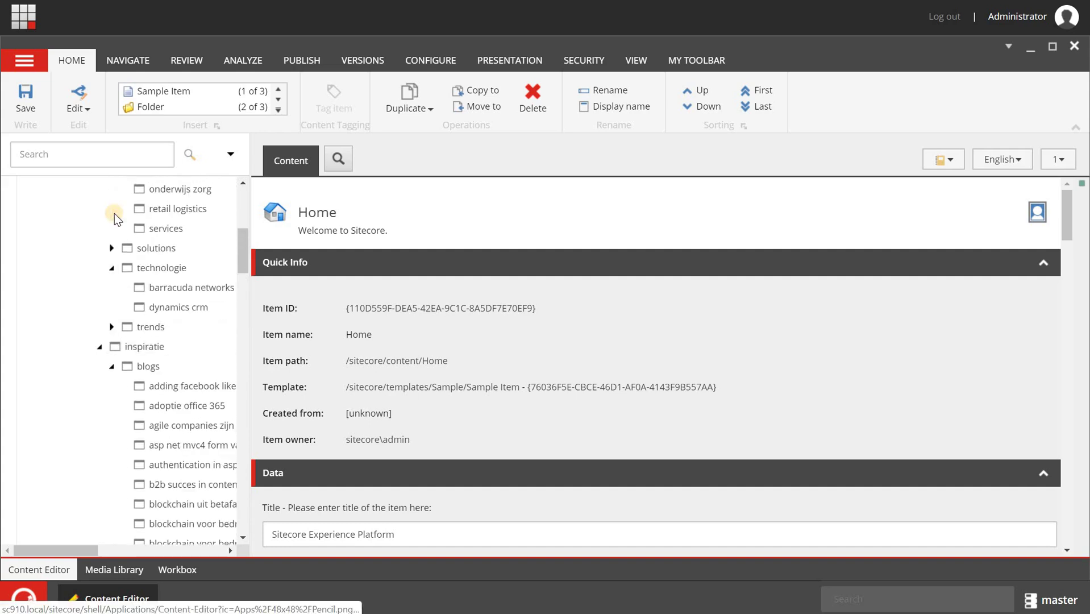
scroll(129, 311, "up", 5)
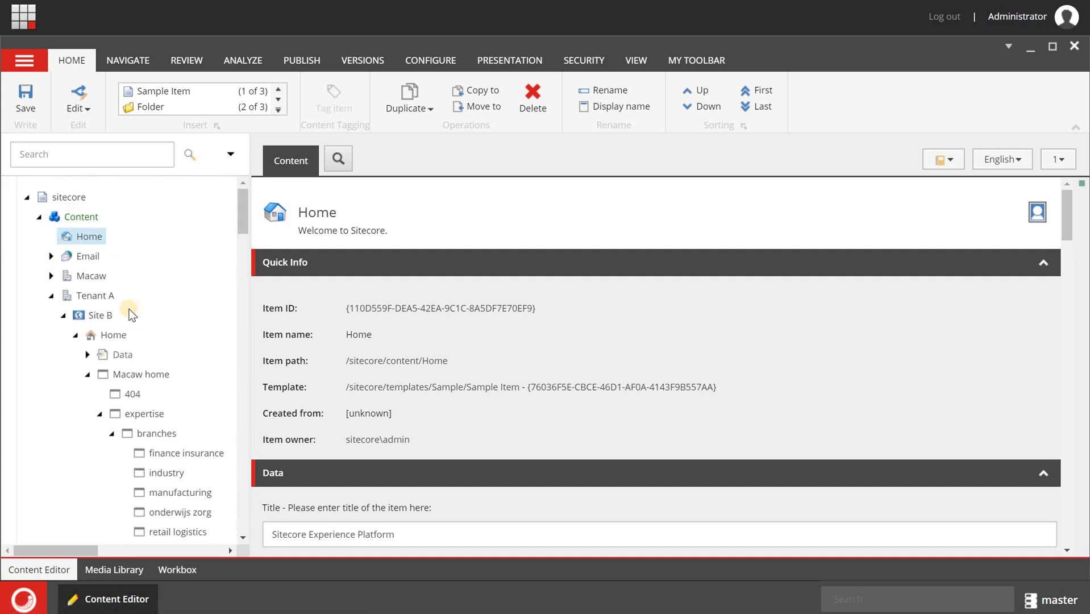
left_click(99, 414)
left_click(99, 432)
scroll(101, 438, "down", 1)
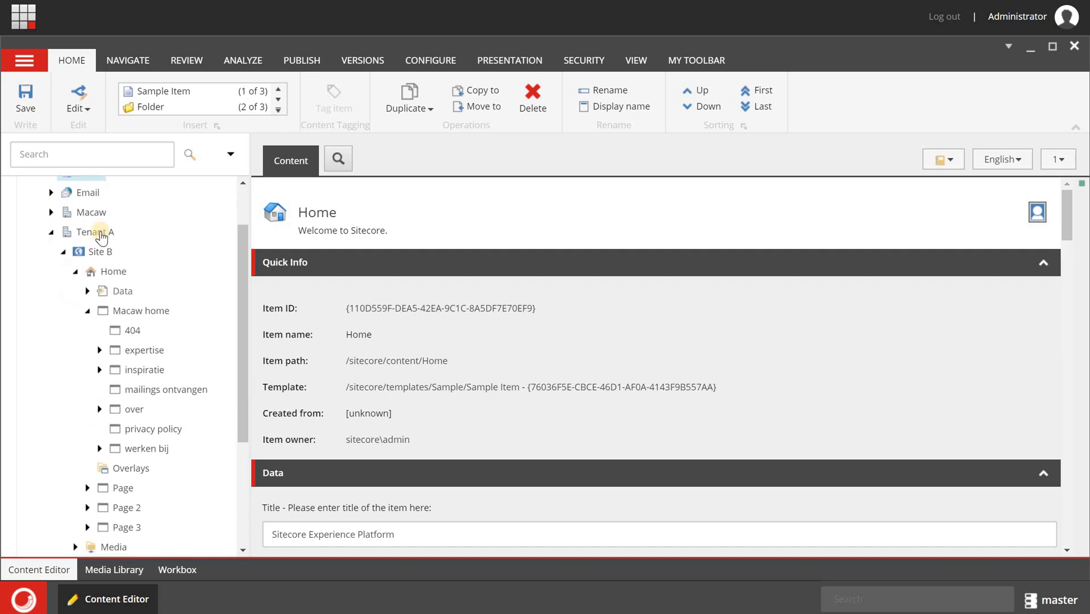